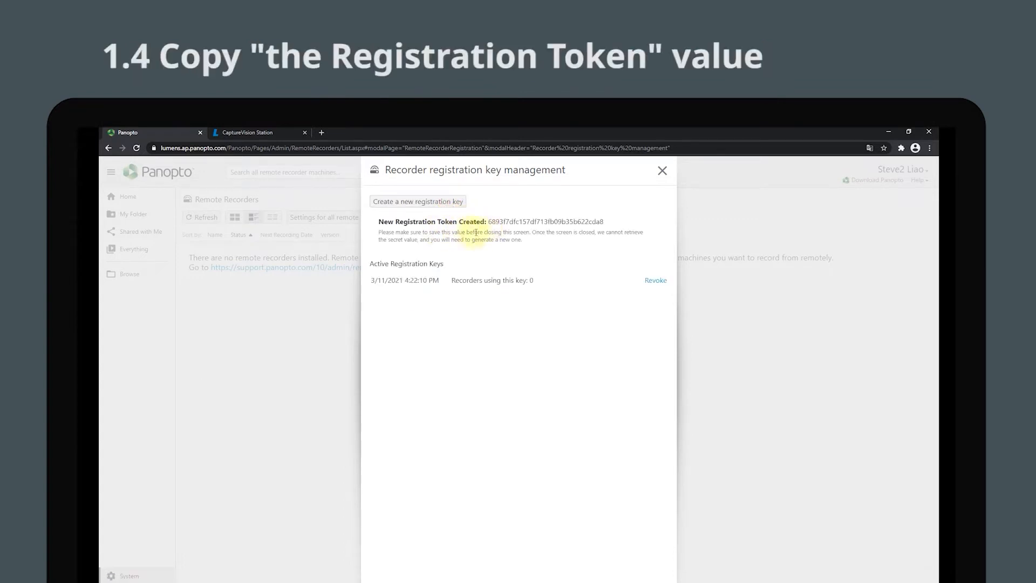
Copy the newly created registration token from the recorder registration key management dialog.
left_click_drag(600, 220, 500, 220)
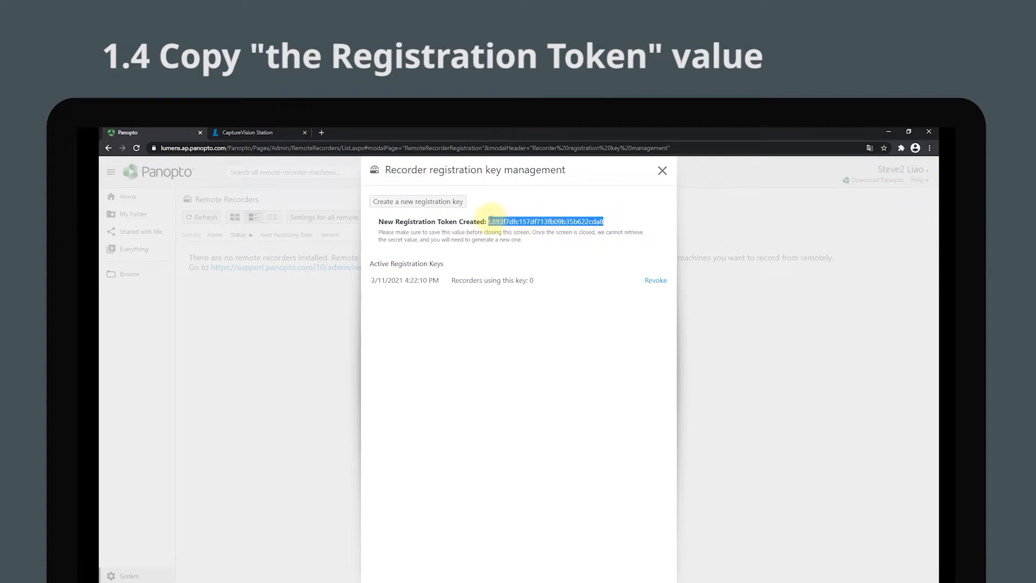
right_click(490, 220)
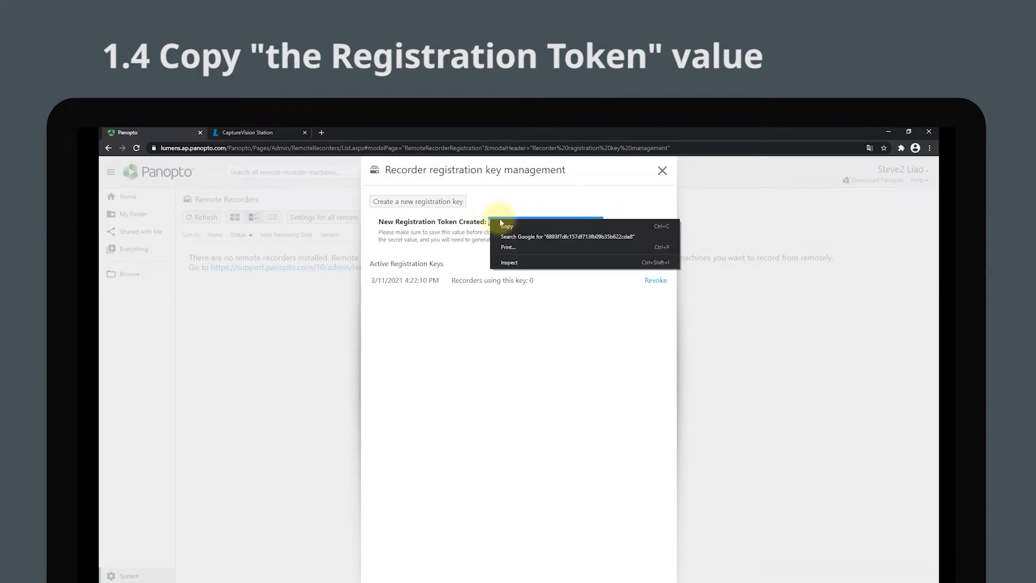
left_click(507, 226)
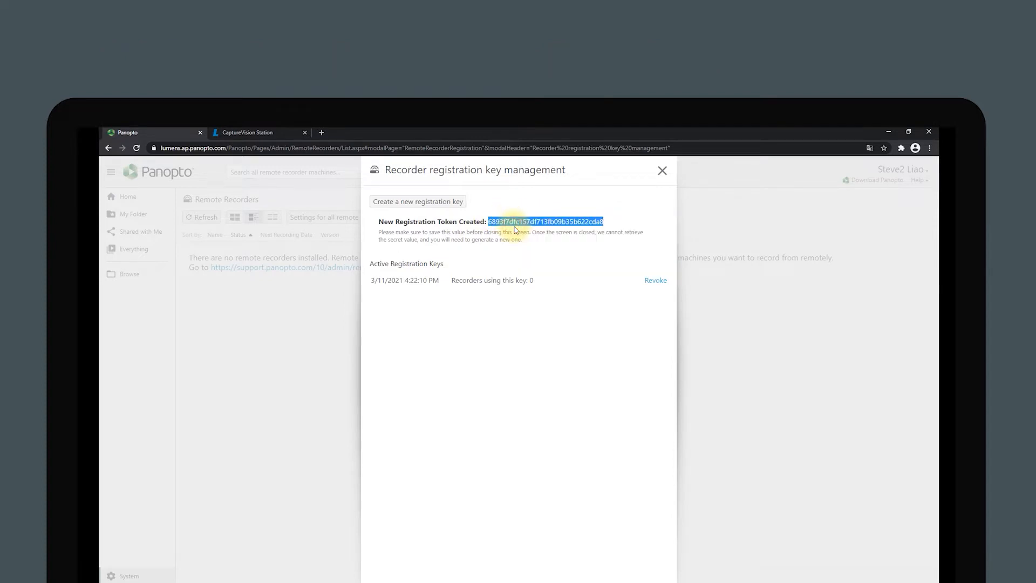
Switch to CaptureVision Station and log in with the admin username and the account password.
left_click(261, 131)
left_click(462, 359)
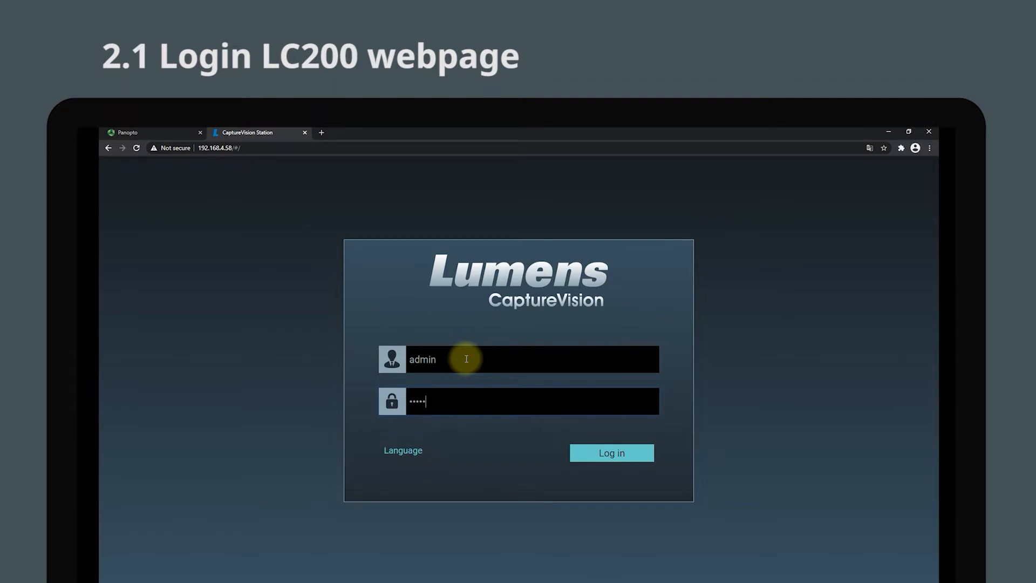
key("Return")
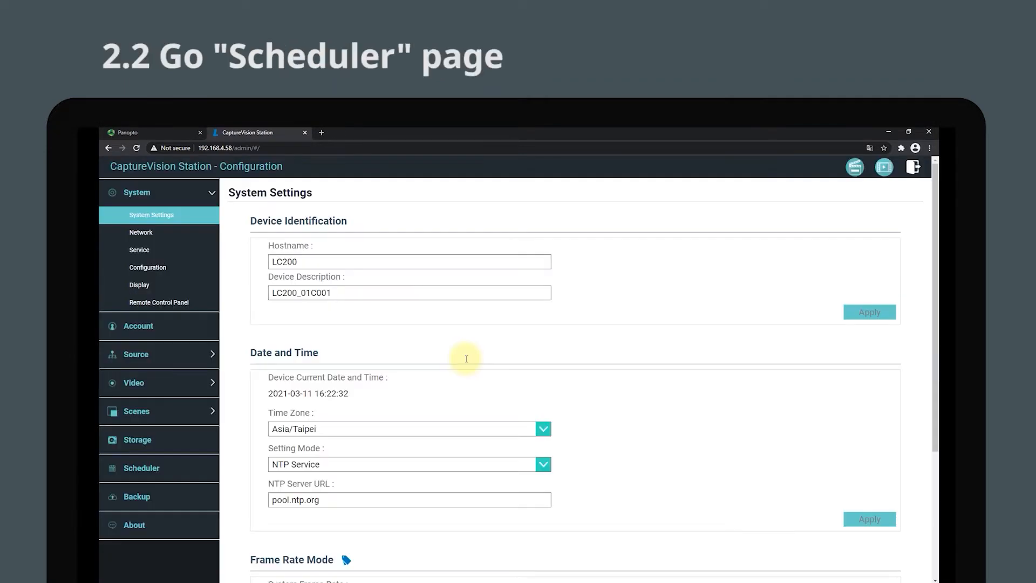
In the Scheduler settings, set the schedule source to "Scheduling via Panopto server" and paste the copied token as the registration key.
left_click(181, 467)
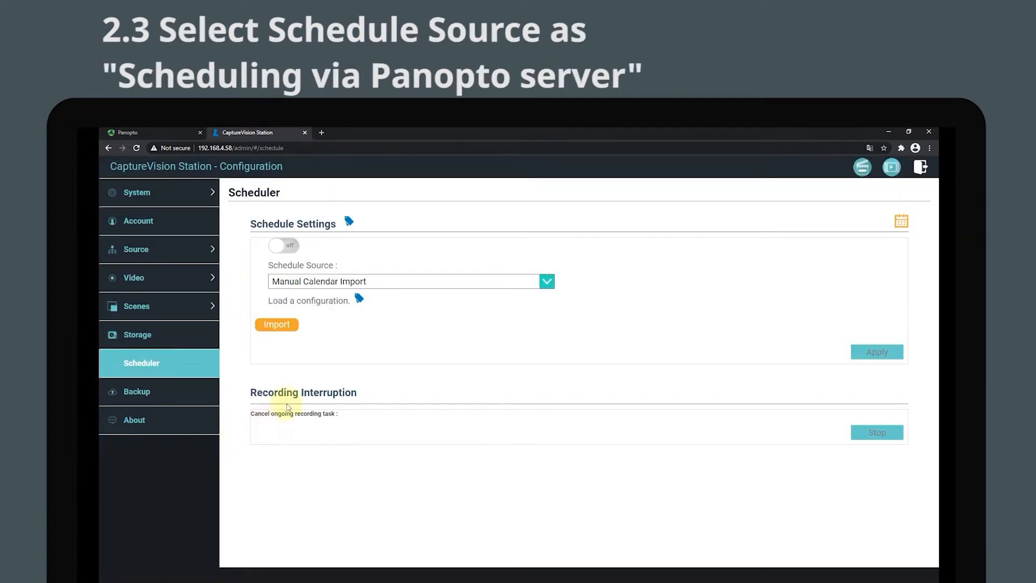
left_click(533, 281)
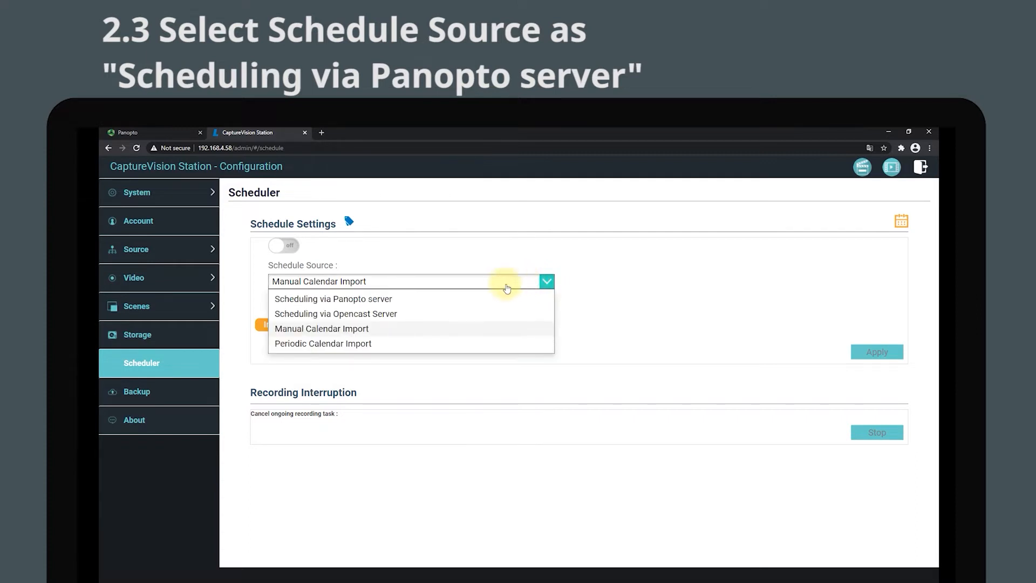
left_click(442, 300)
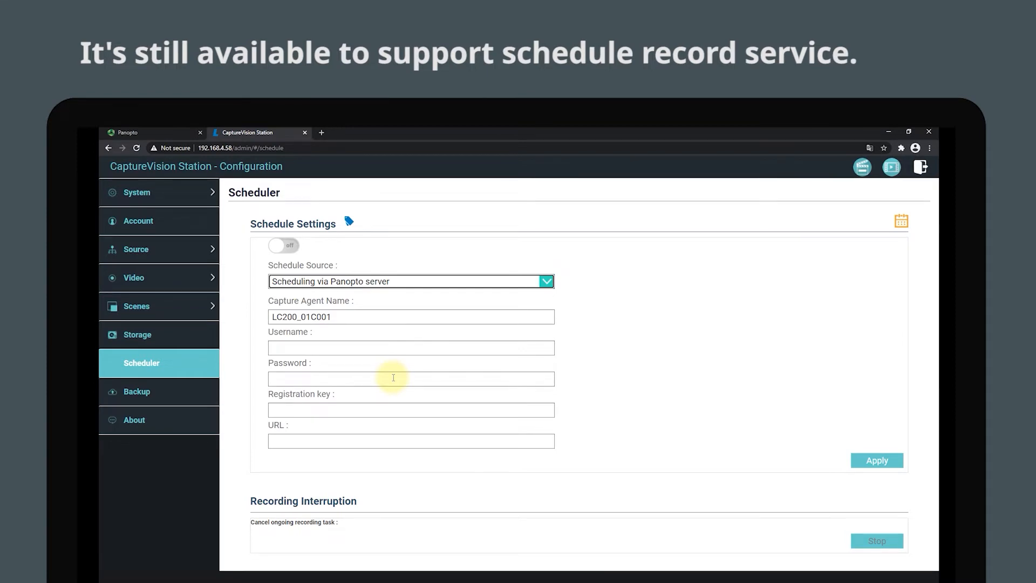
right_click(383, 410)
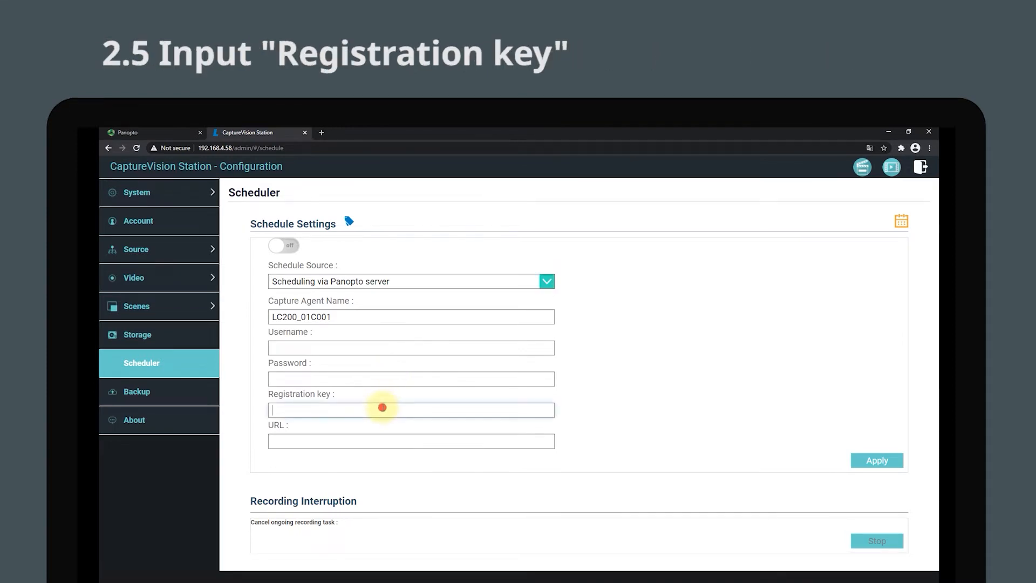
left_click(405, 492)
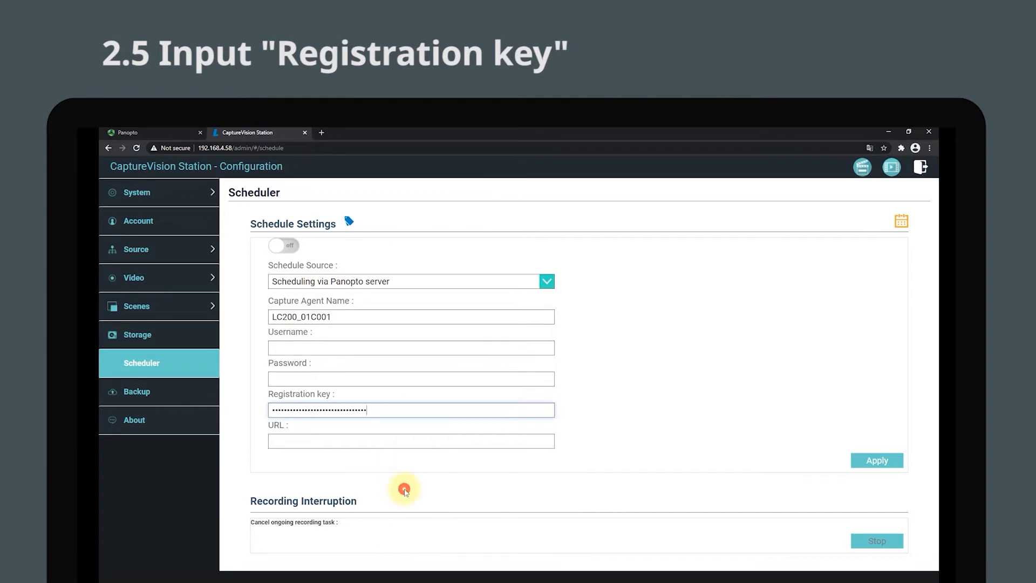
left_click(180, 132)
left_click_drag(226, 147, 123, 147)
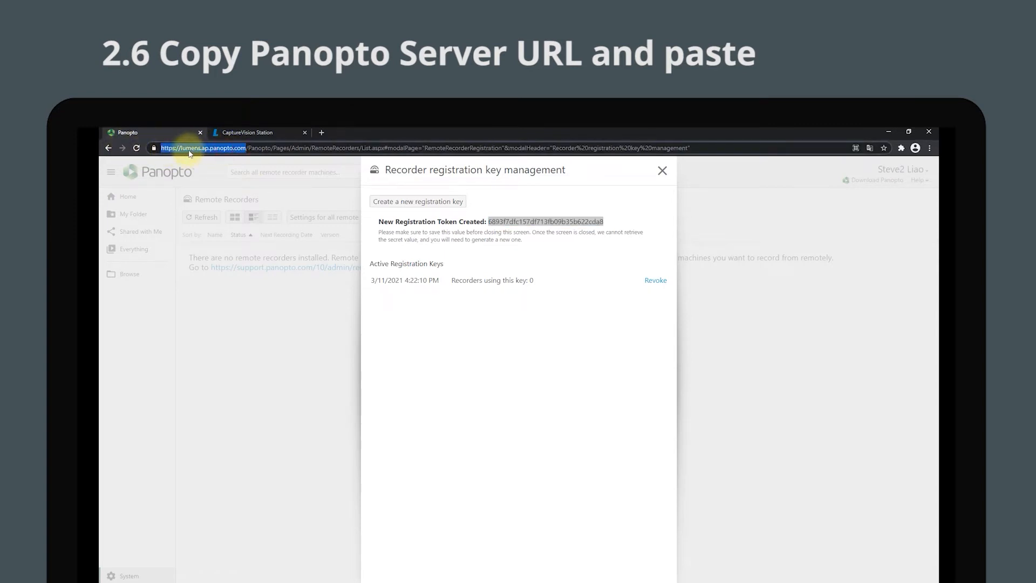
right_click(190, 150)
left_click(222, 198)
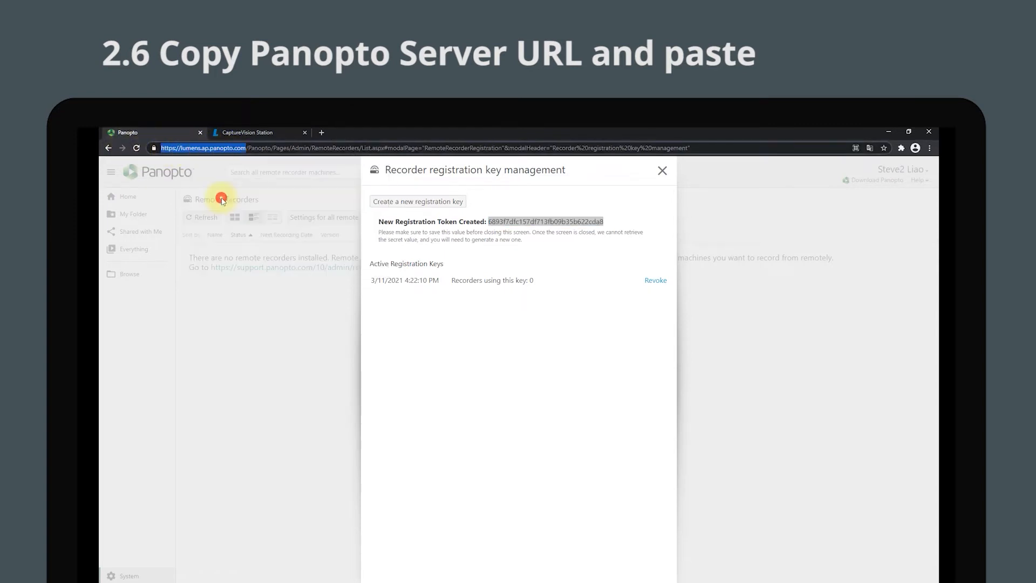
left_click(254, 134)
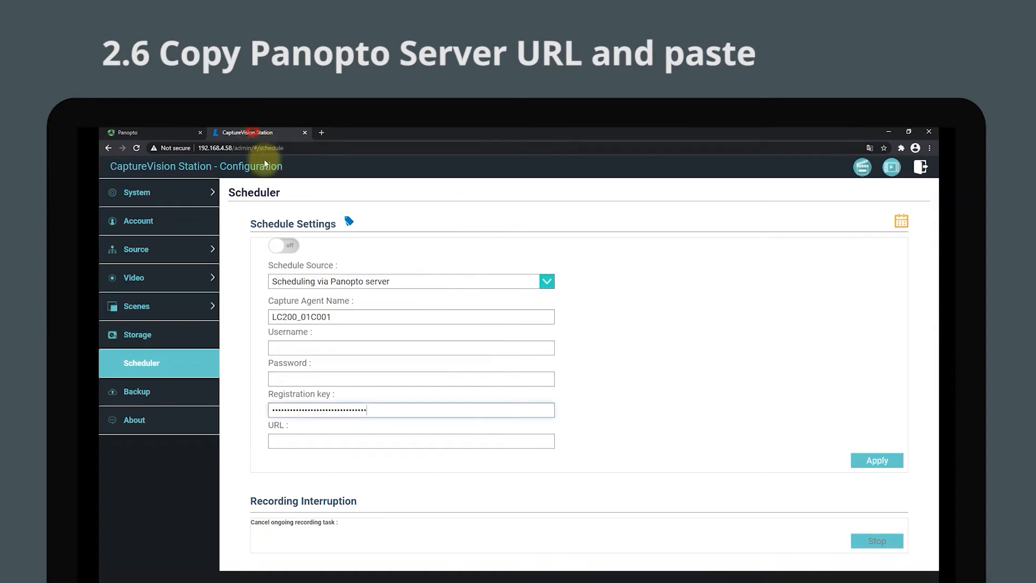
left_click(331, 441)
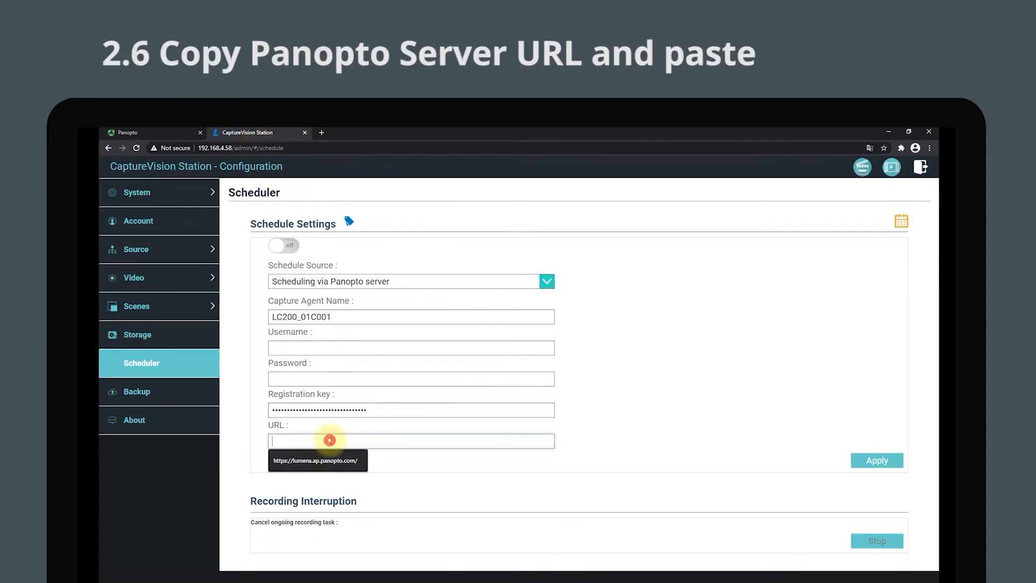
right_click(330, 441)
left_click(378, 509)
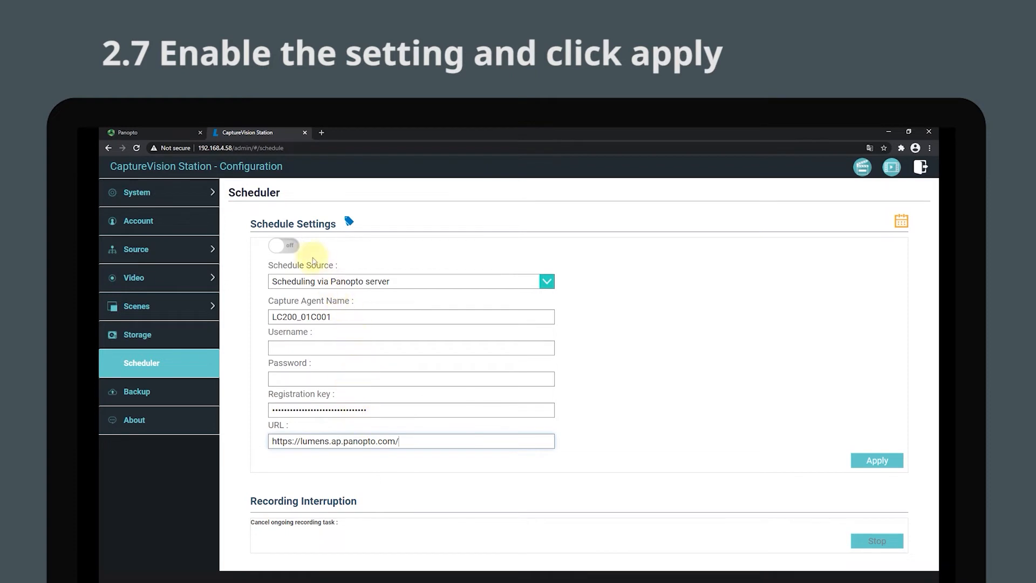
left_click(286, 246)
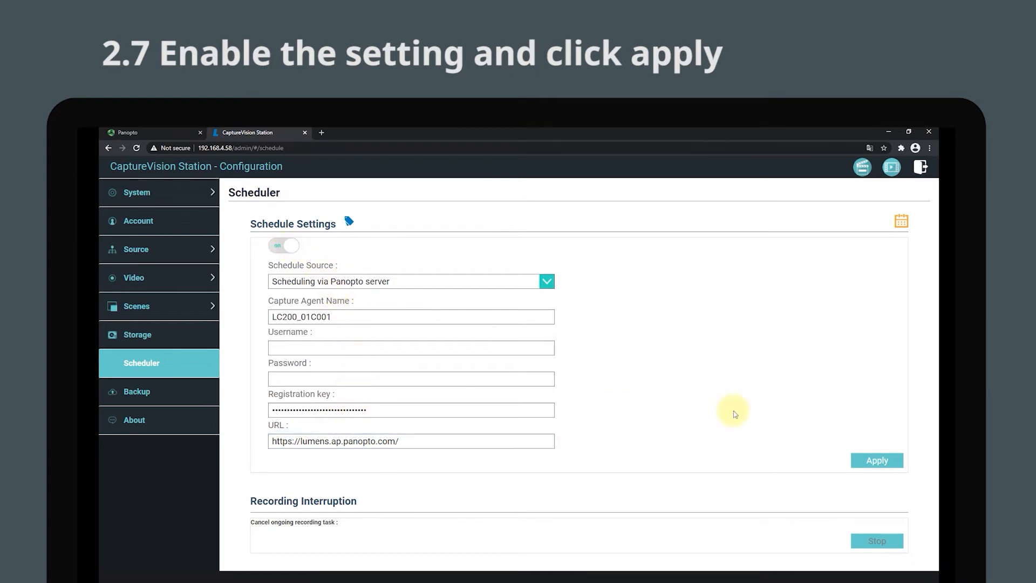
left_click(893, 463)
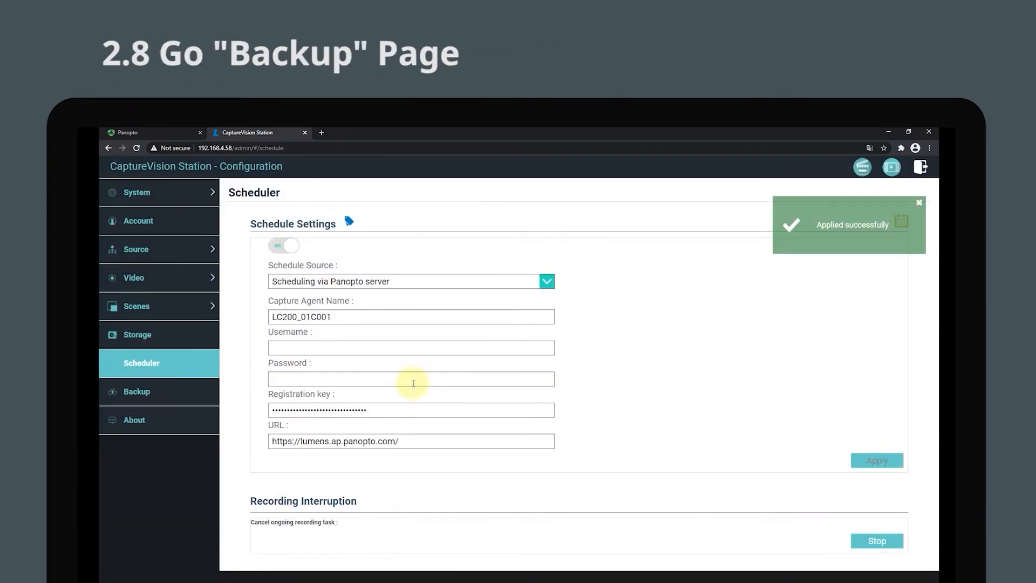
In the Backup settings, set the backup type to "Backup After Recording" and the mode to Panopto.
left_click(174, 387)
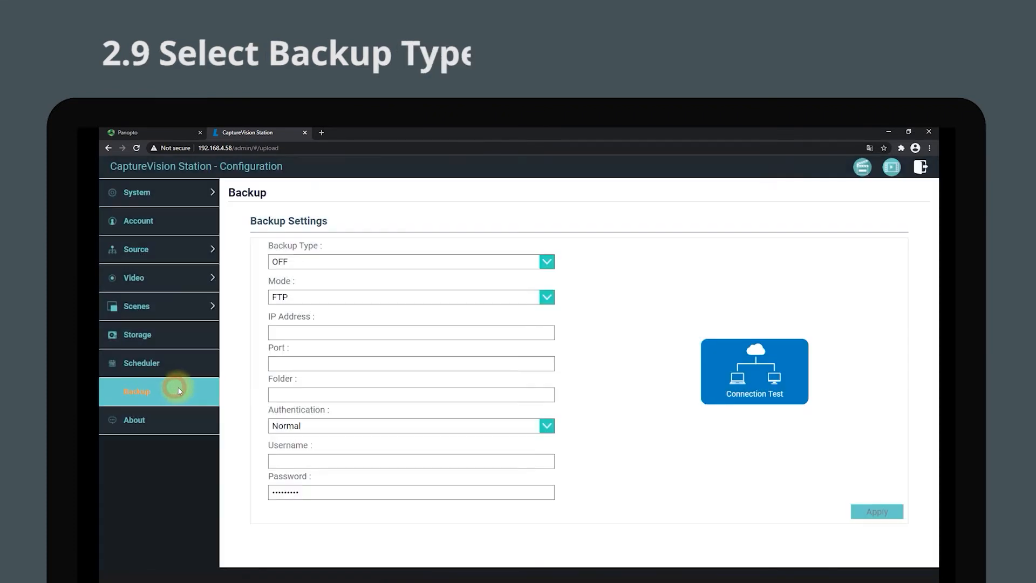
left_click(427, 264)
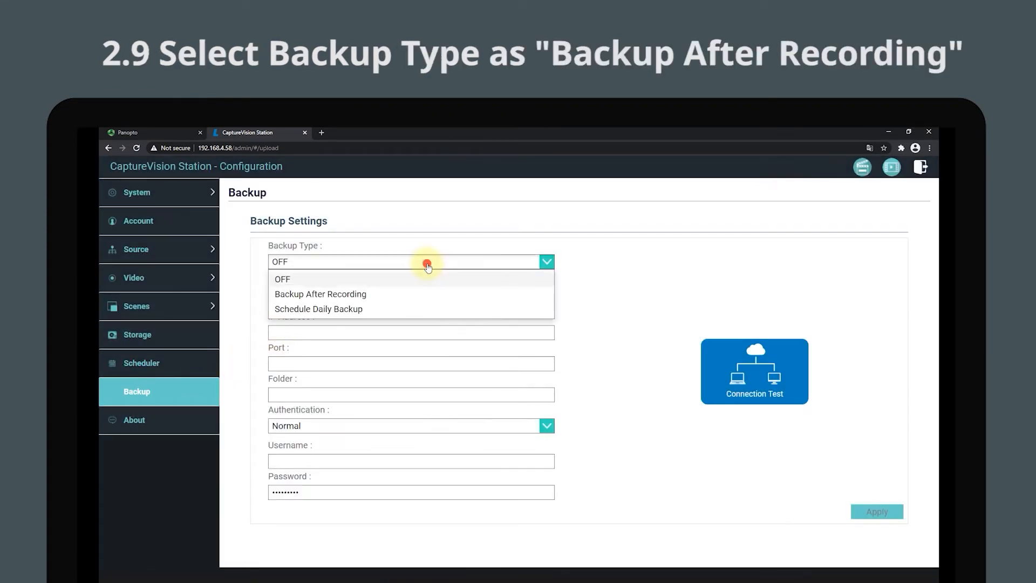
left_click(425, 298)
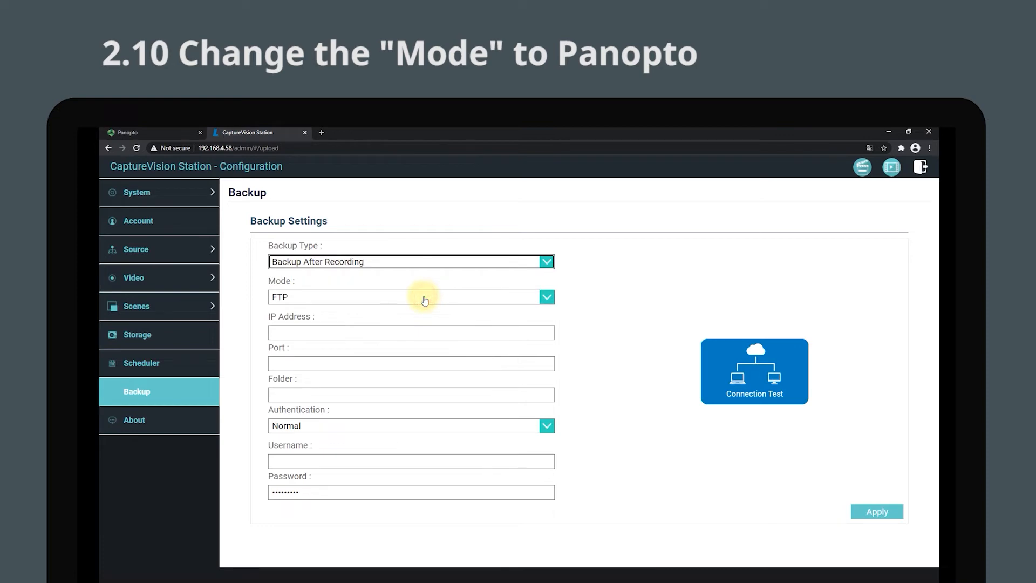
left_click(425, 298)
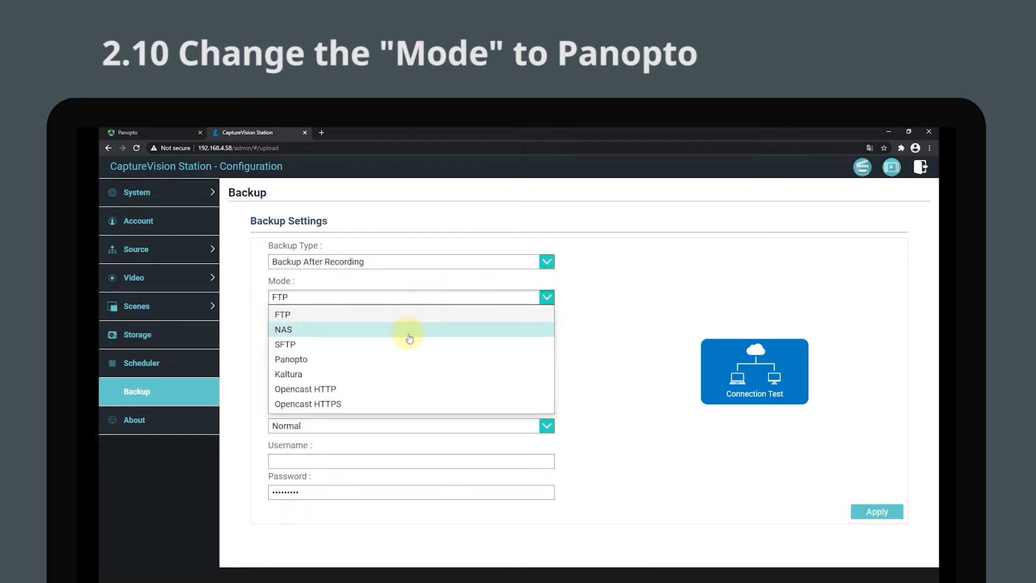
left_click(406, 362)
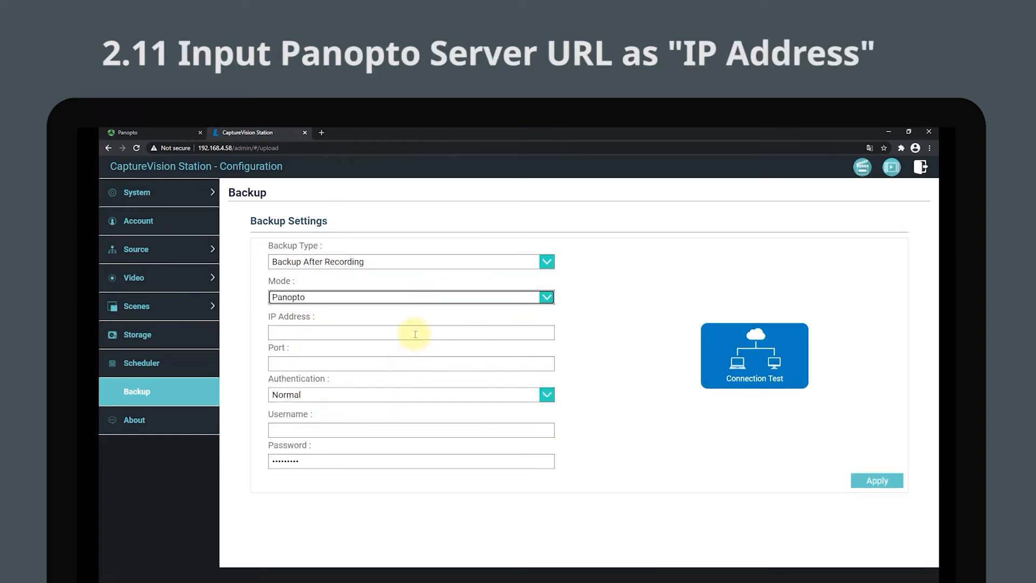
left_click(414, 334)
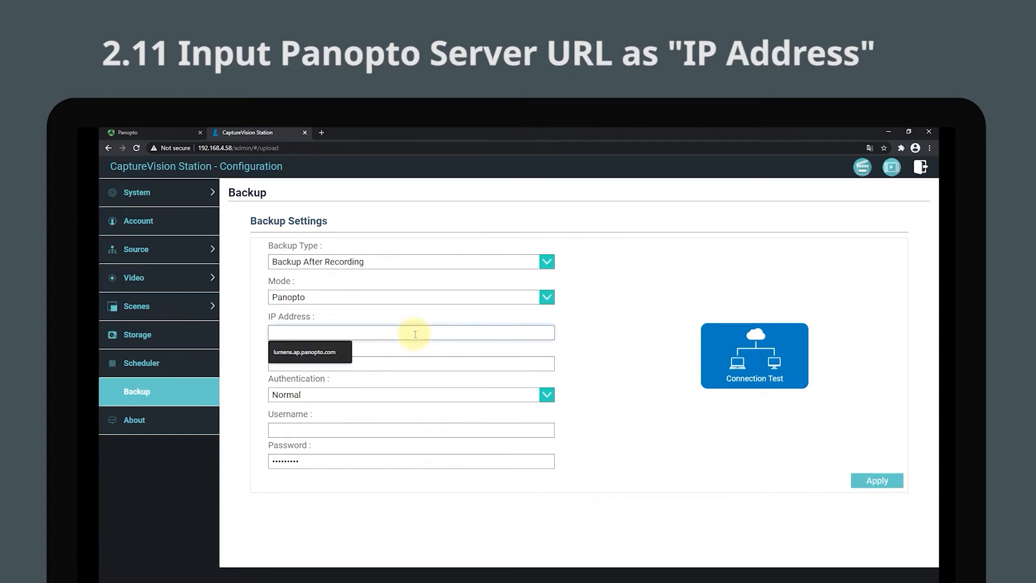
right_click(415, 334)
left_click(448, 399)
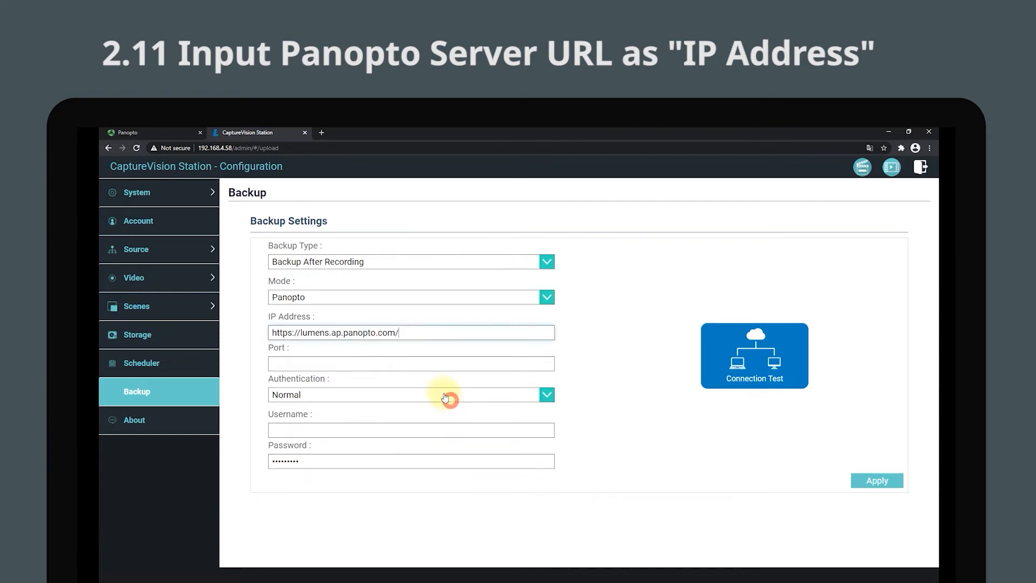
left_click_drag(299, 332, 248, 333)
key("BackSpace")
left_click(370, 331)
key("BackSpace")
left_click(377, 364)
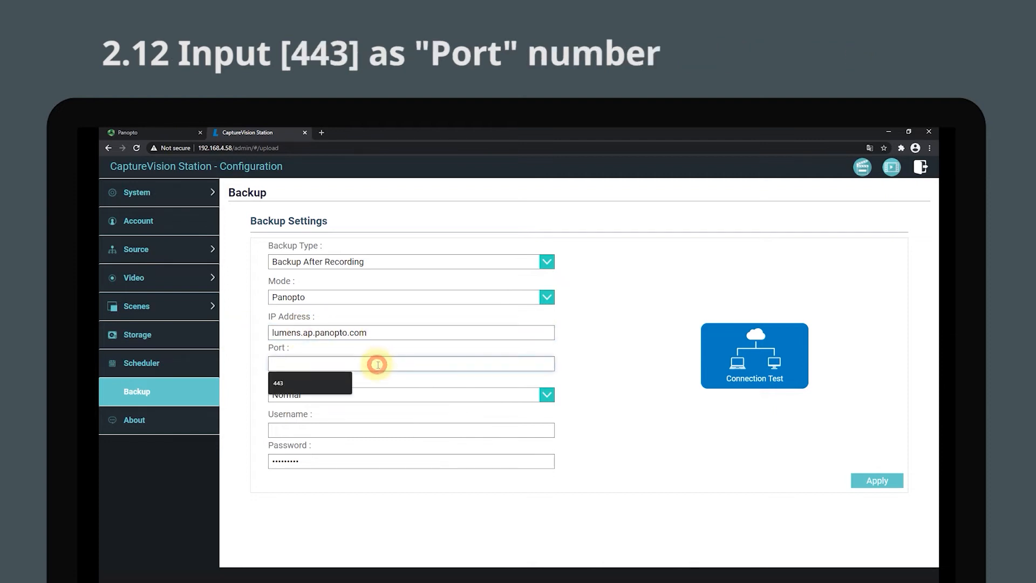
type("443")
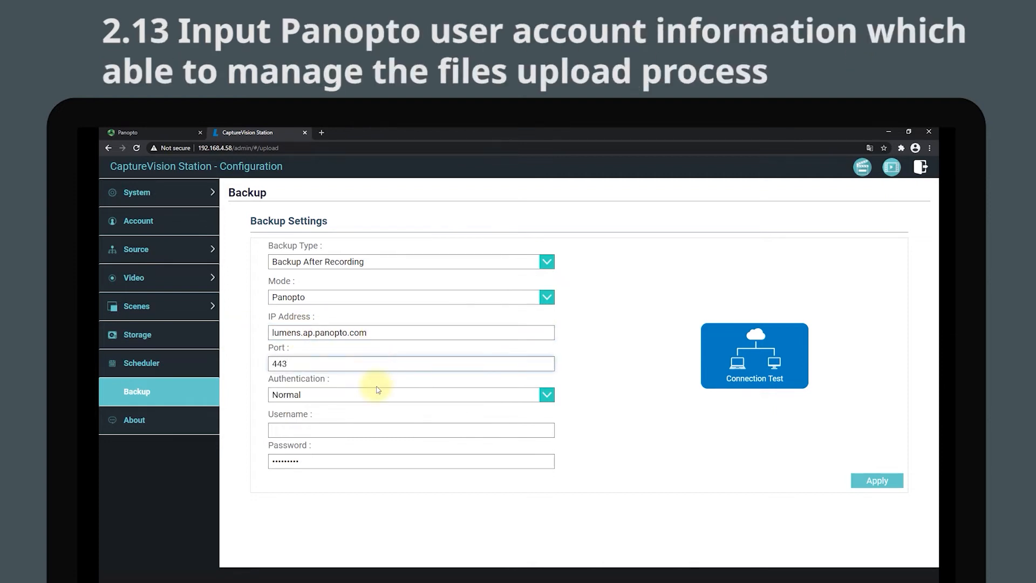
Enter the Panopto account's username and password for the backup upload.
left_click(374, 429)
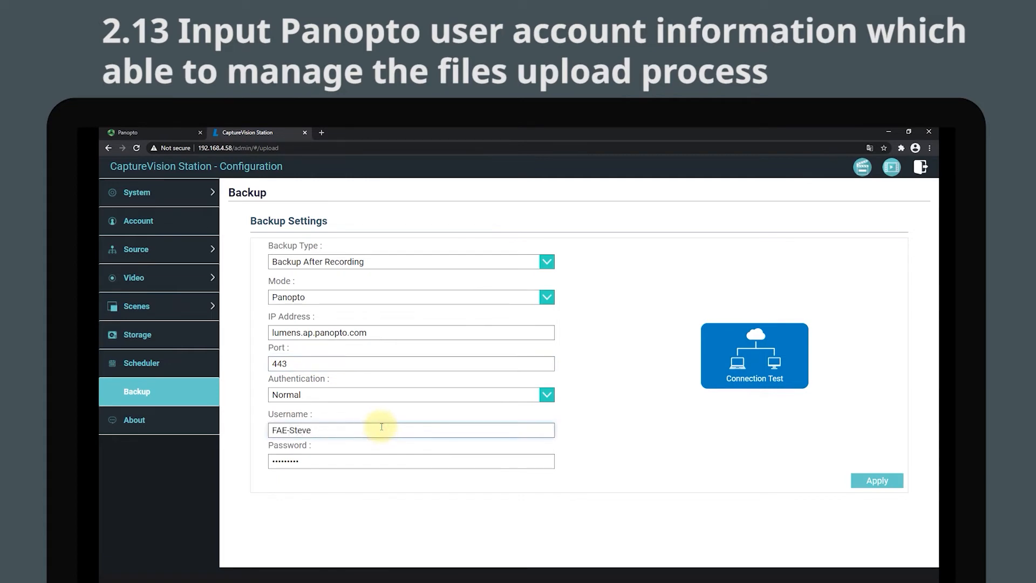
double_click(362, 459)
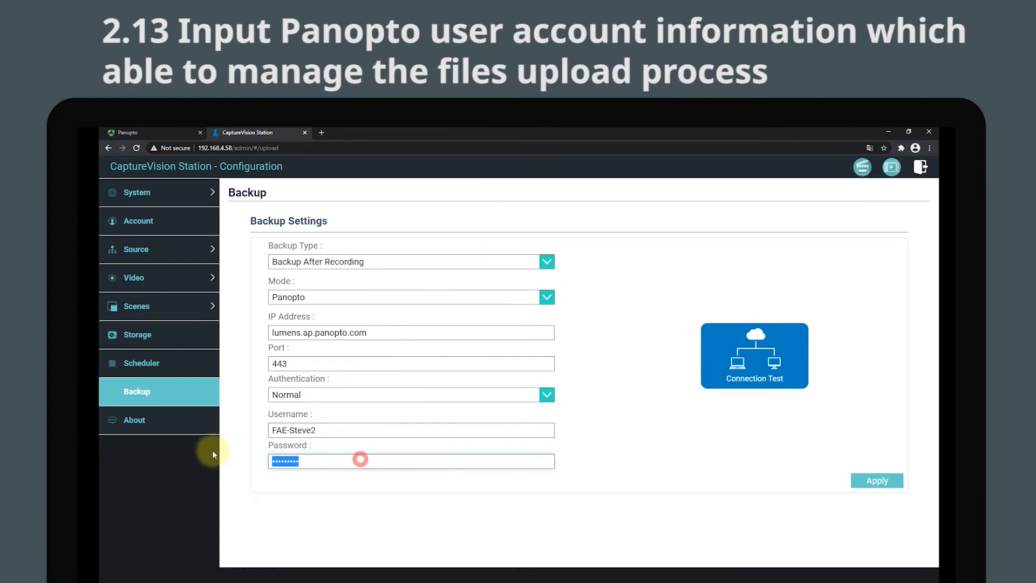
type("•")
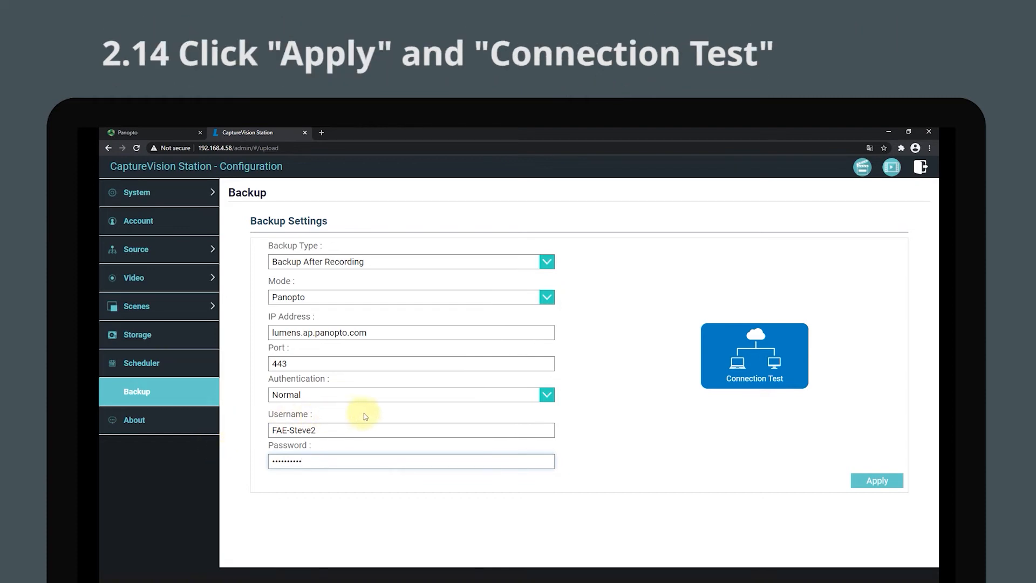
Apply the backup settings and run the connection test.
left_click(879, 480)
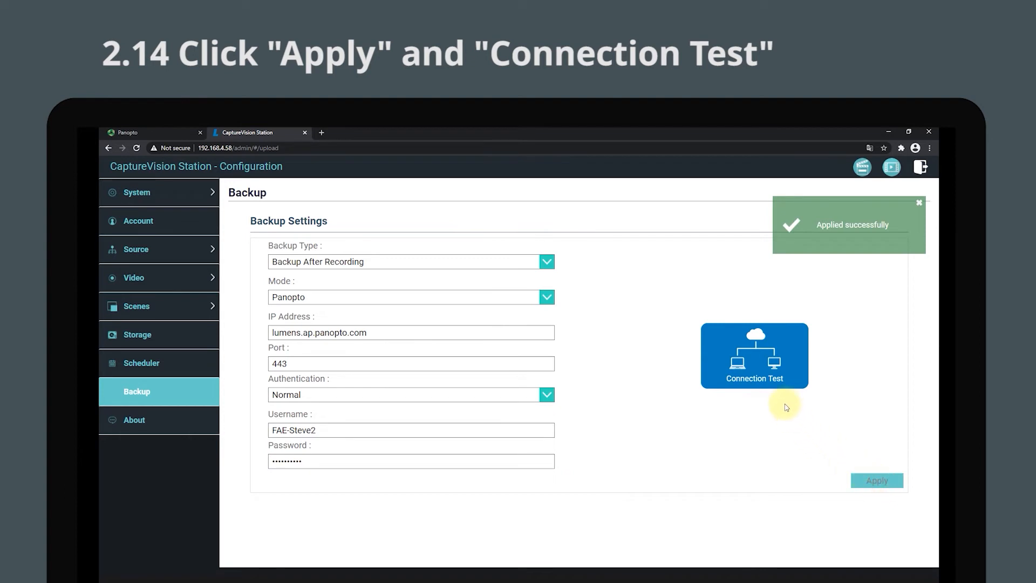
left_click(760, 358)
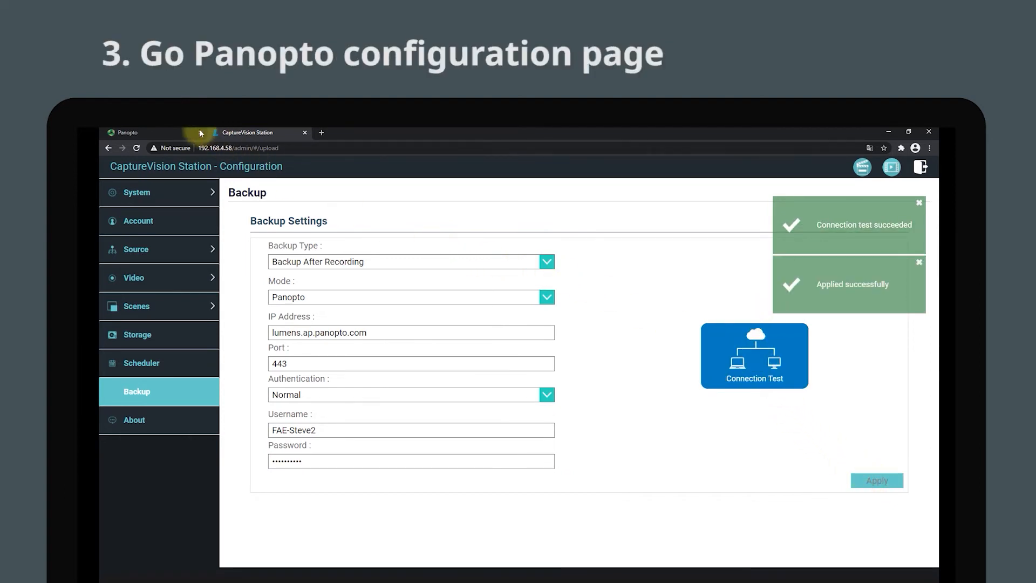
Switch to Panopto, close the registration key dialog and open the Schedule page of remote recorder LC200_01C001.
left_click(164, 131)
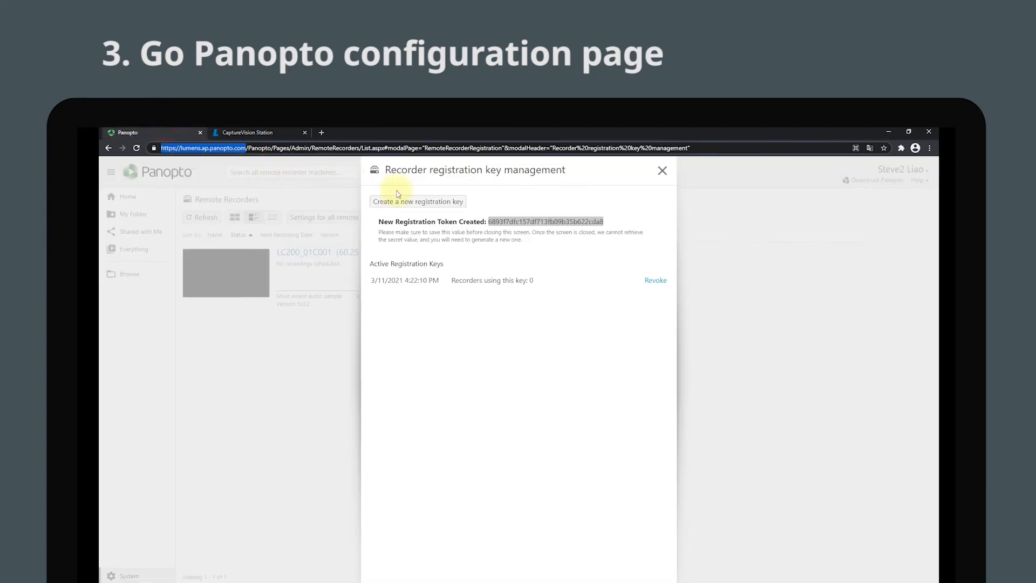
left_click(662, 170)
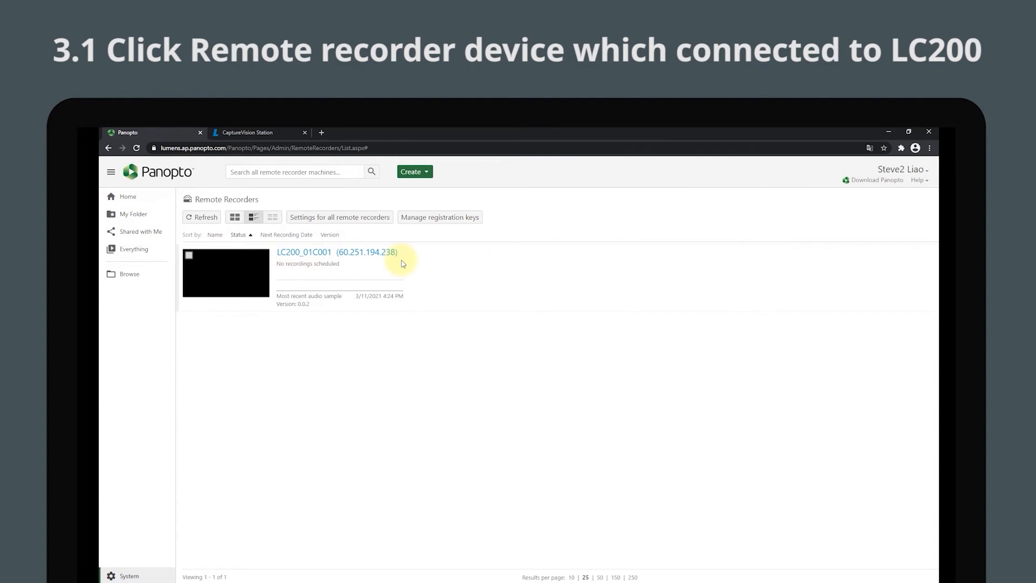
left_click(369, 254)
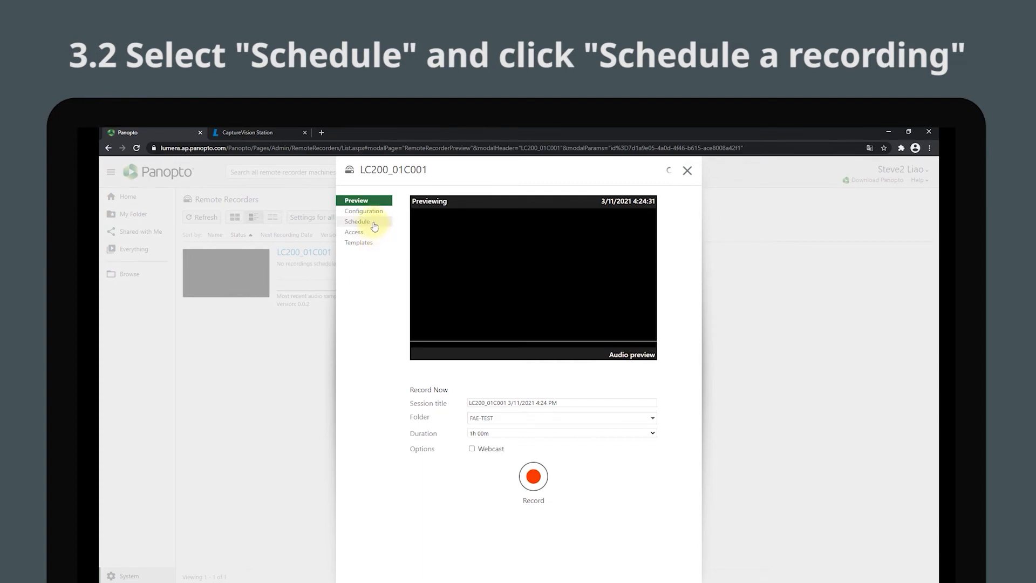
left_click(374, 222)
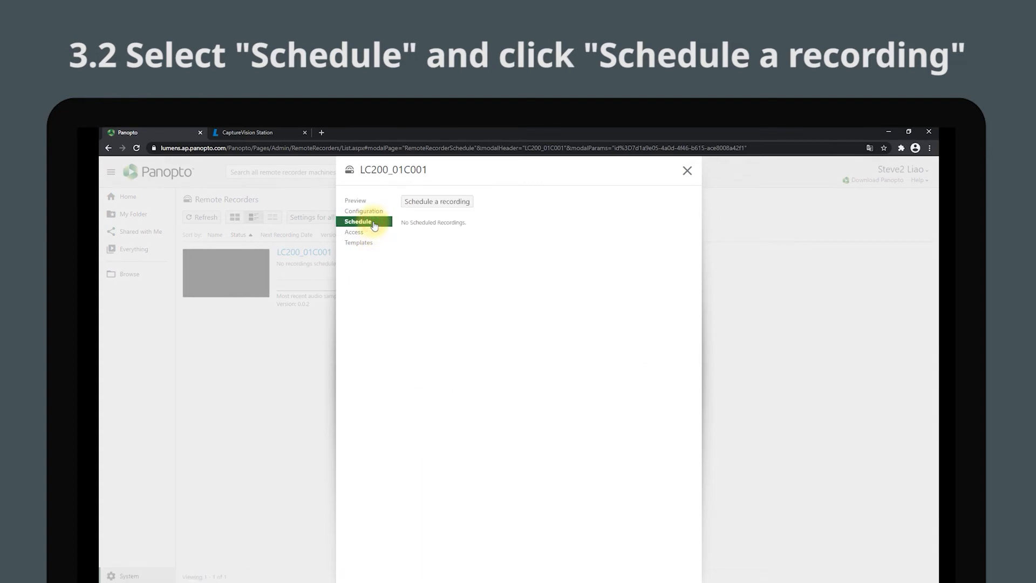
Start a new scheduled recording named LC200 TEST with the description TEST and LC200_01C001 as the primary remote recorder.
left_click(456, 203)
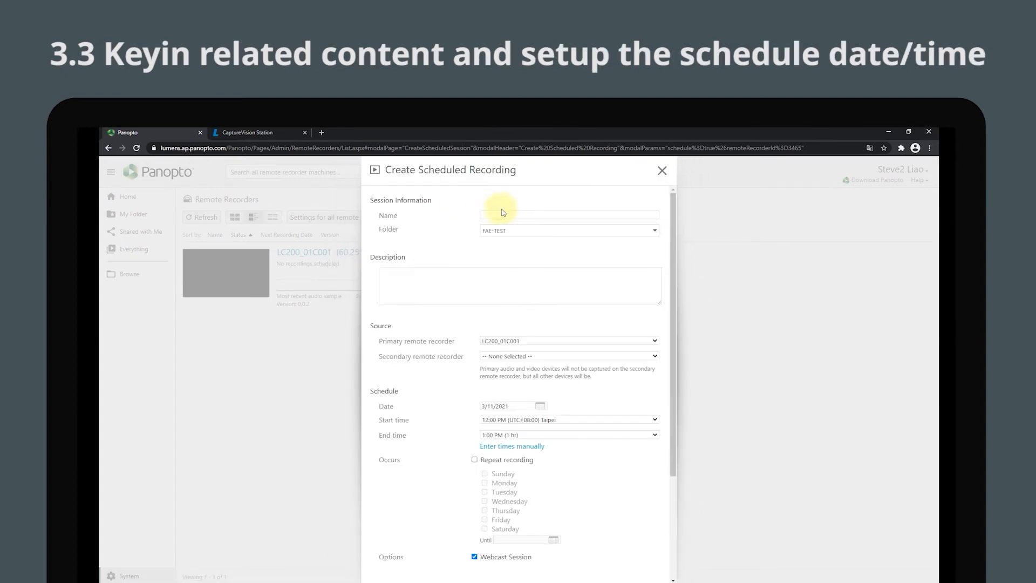
left_click(503, 214)
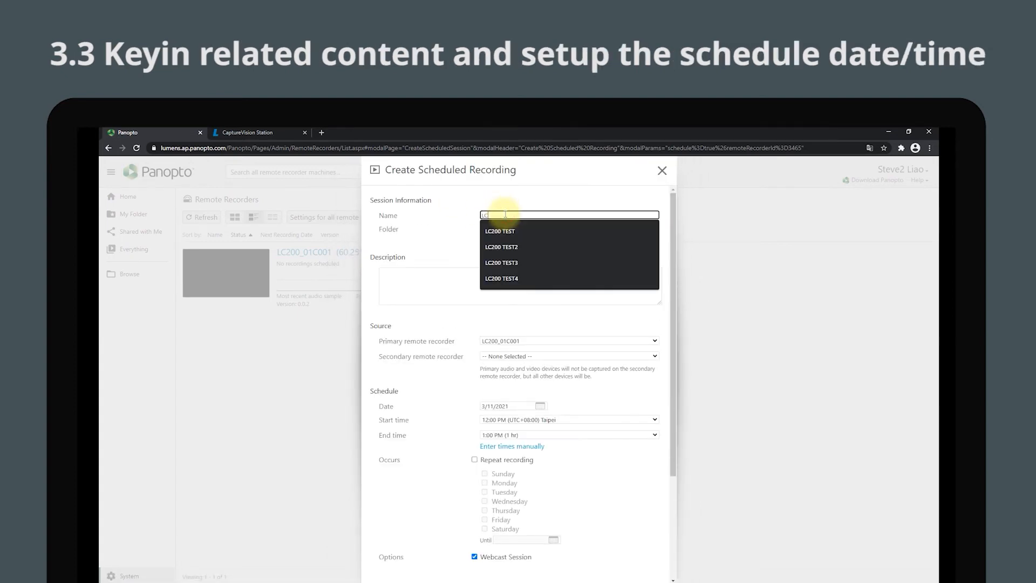
type("LC200 TEST")
left_click(444, 276)
type("TEST")
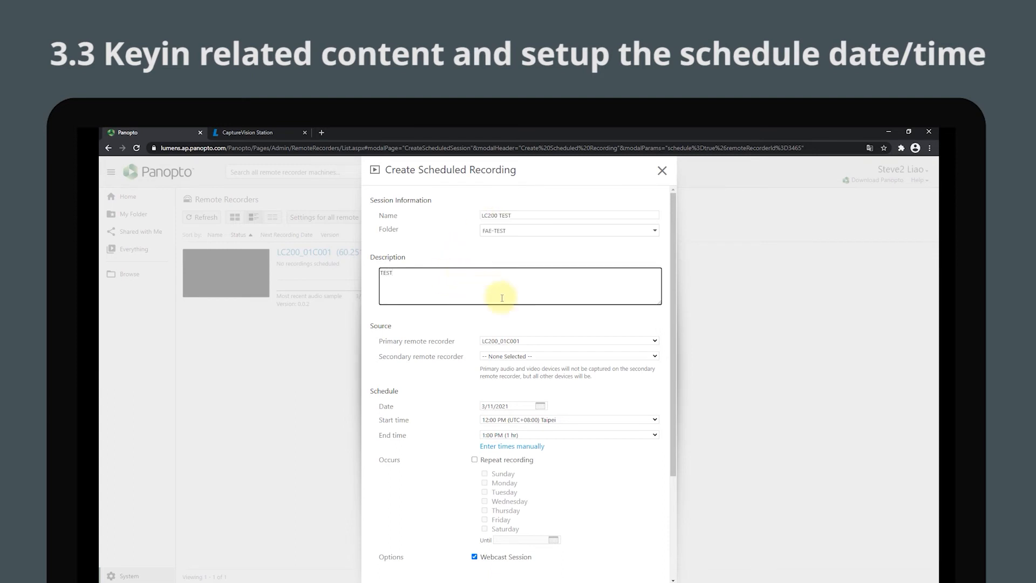
left_click(537, 340)
left_click(534, 355)
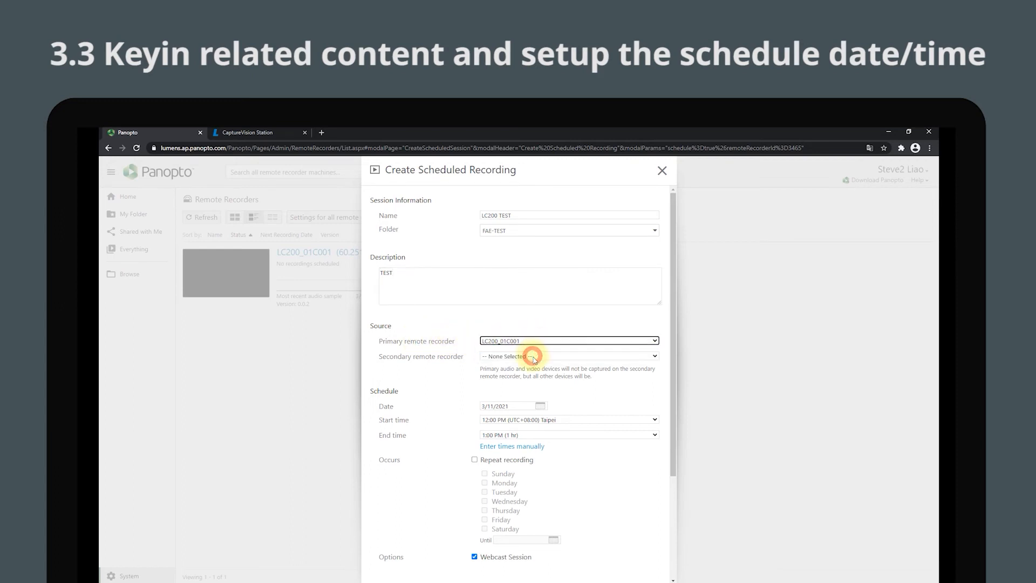
Set the recording's start time to 5:00 PM (UTC+08:00) Taipei and create the scheduled recording.
left_click(574, 452)
scroll(577, 451, "down", 1)
scroll(576, 451, "down", 1)
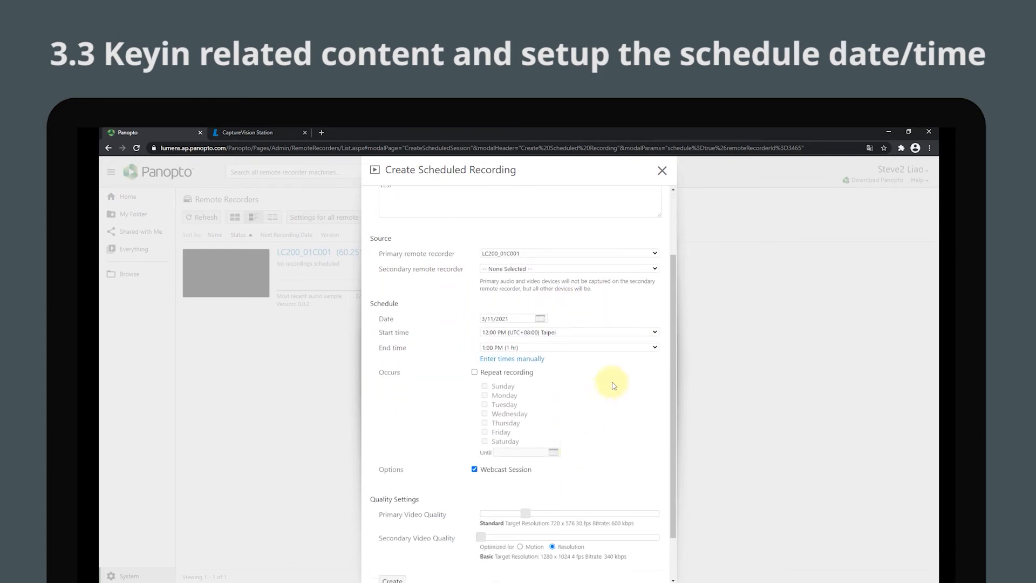
left_click(654, 332)
scroll(651, 383, "down", 7)
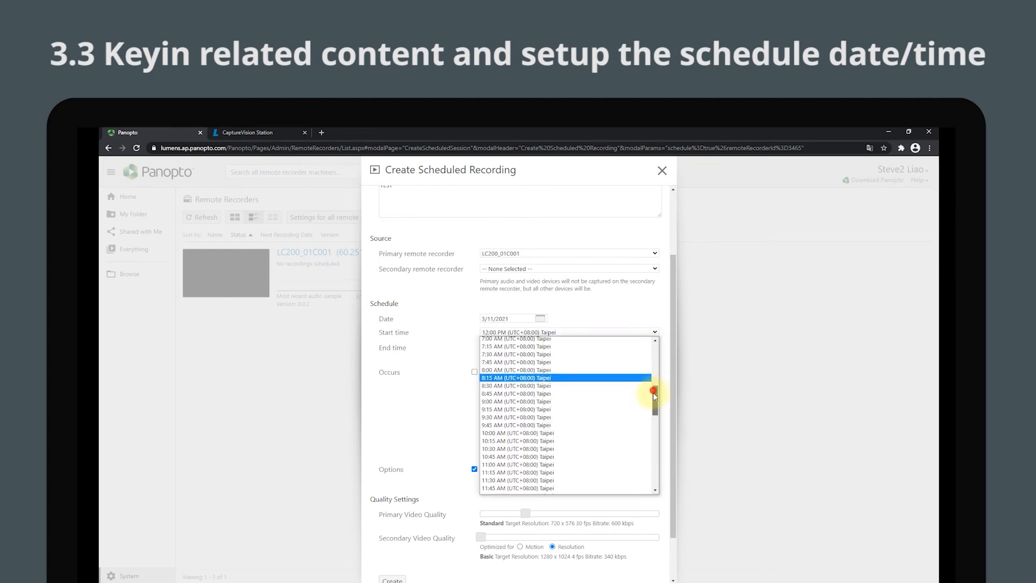
scroll(651, 427, "down", 3)
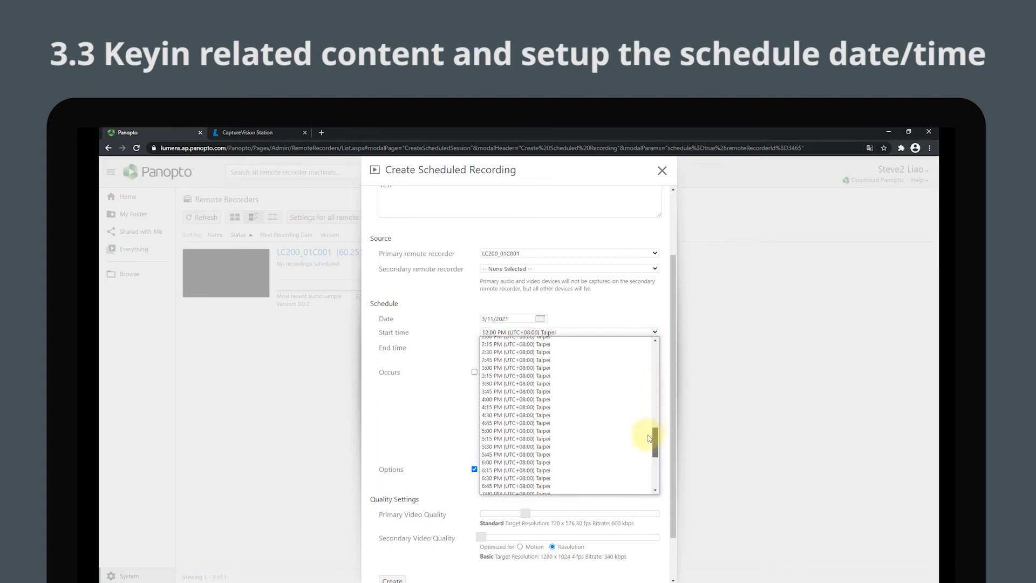
left_click(606, 430)
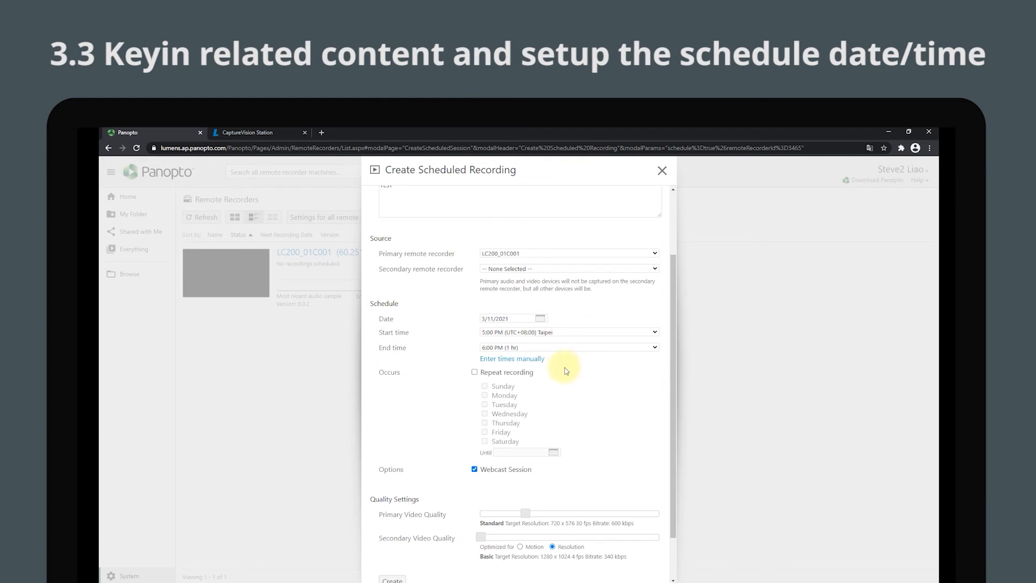
scroll(567, 390, "down", 1)
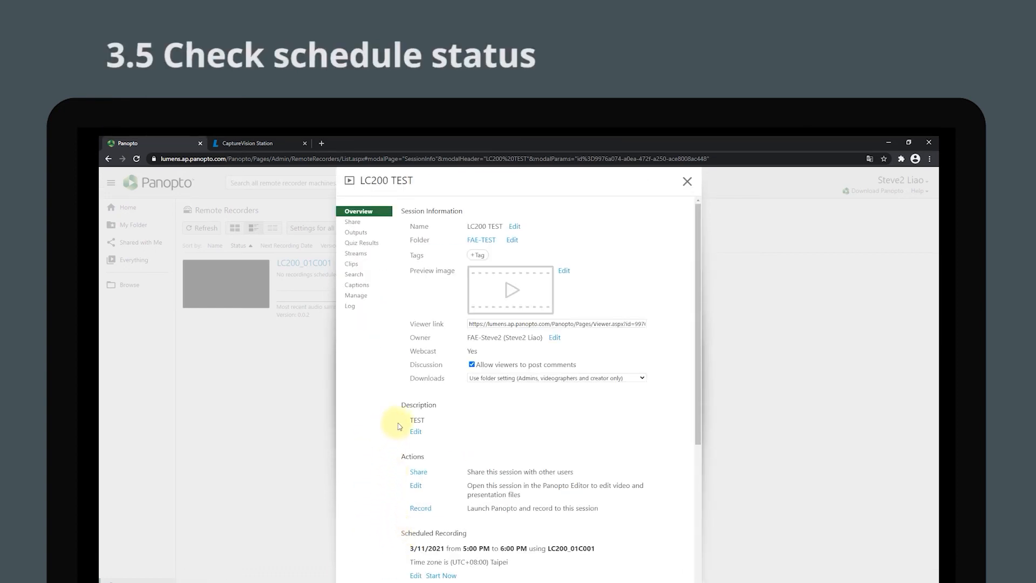
Close the session details and check the recording's status on the Schedule page of remote recorder LC200_01C001.
left_click(686, 181)
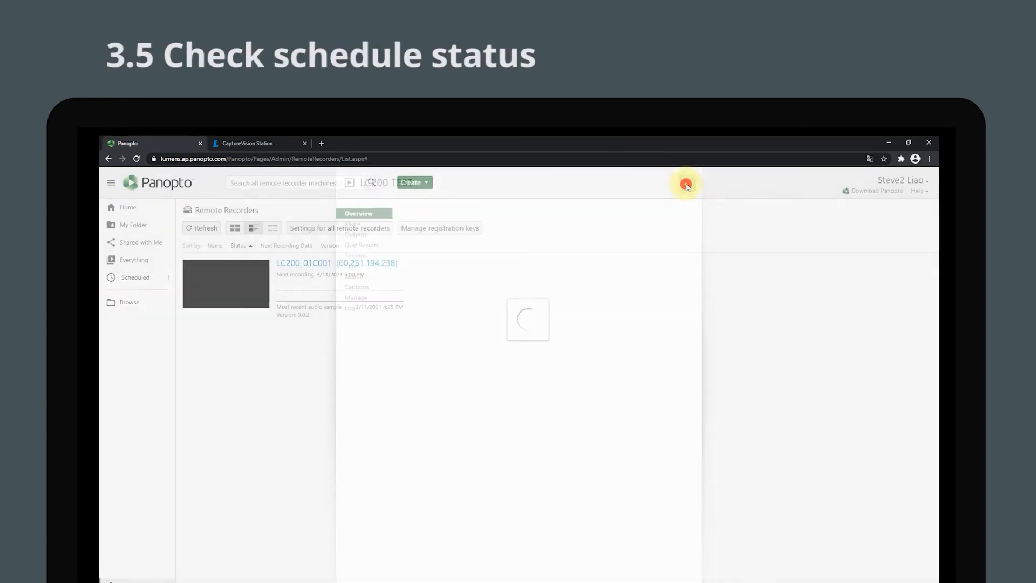
left_click(372, 264)
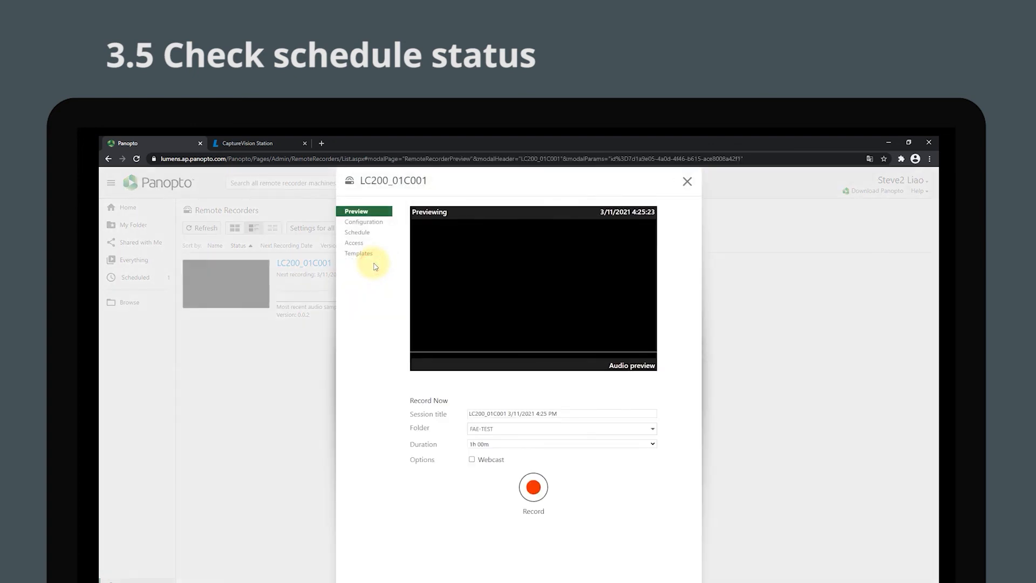
left_click(362, 232)
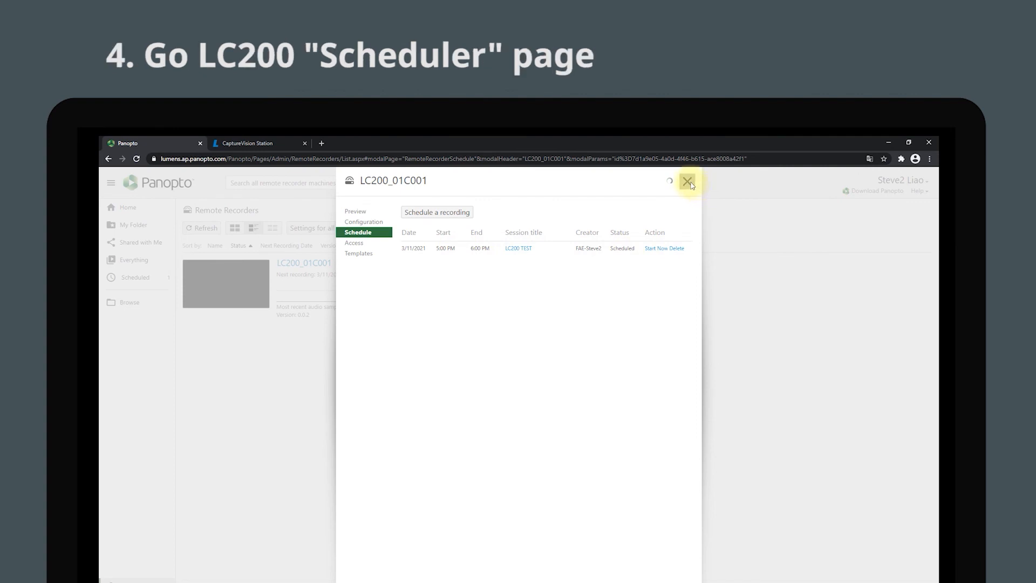
Switch to CaptureVision Station and open the Scheduler's list of scheduled recordings to check the LC200 TEST entry.
left_click(233, 141)
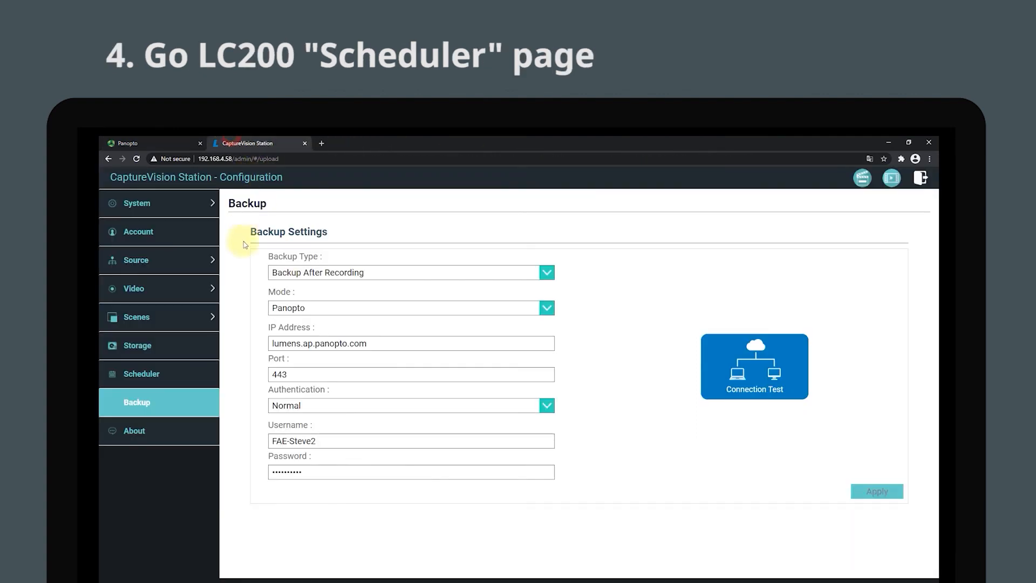
left_click(166, 374)
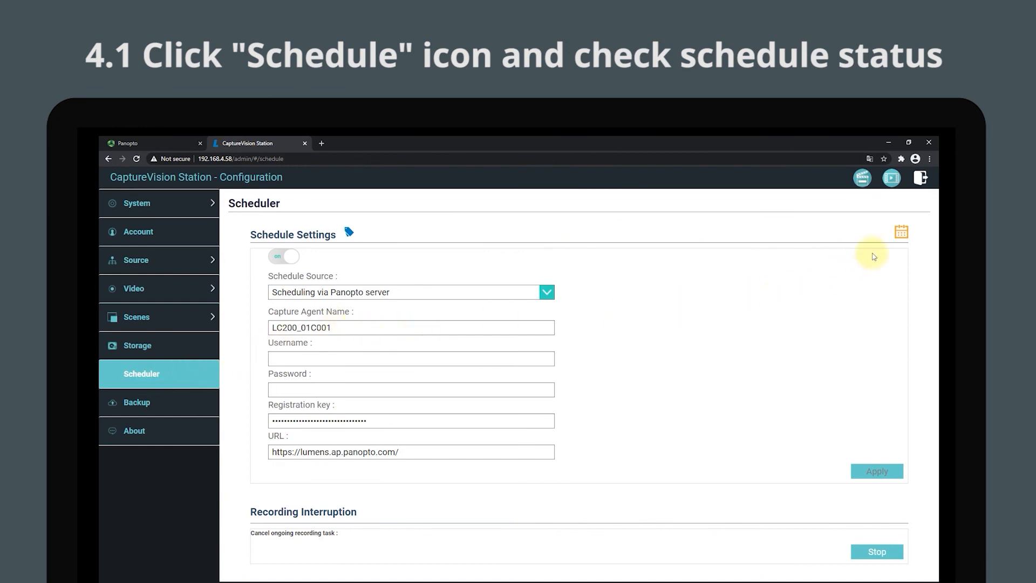
left_click(901, 232)
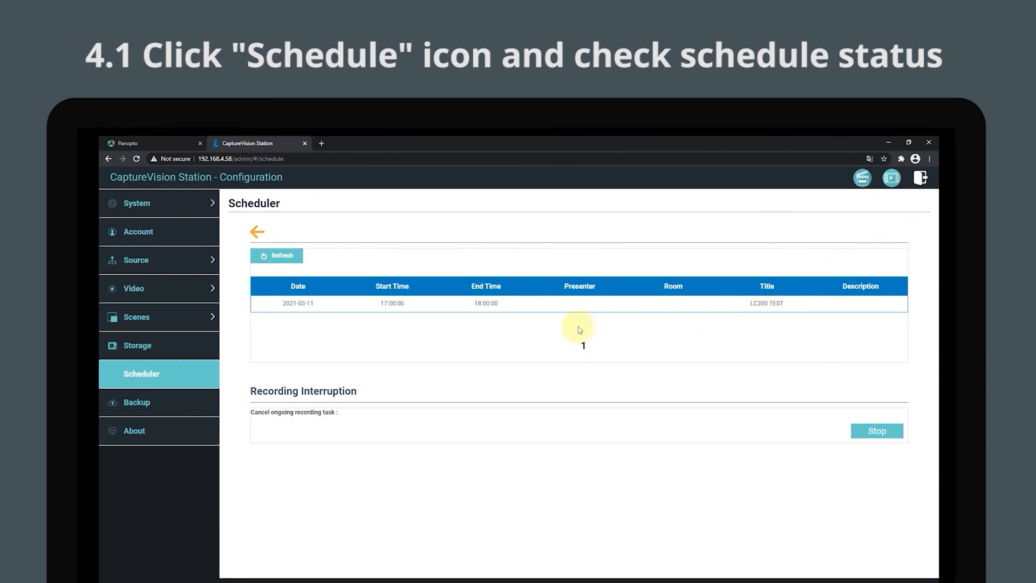